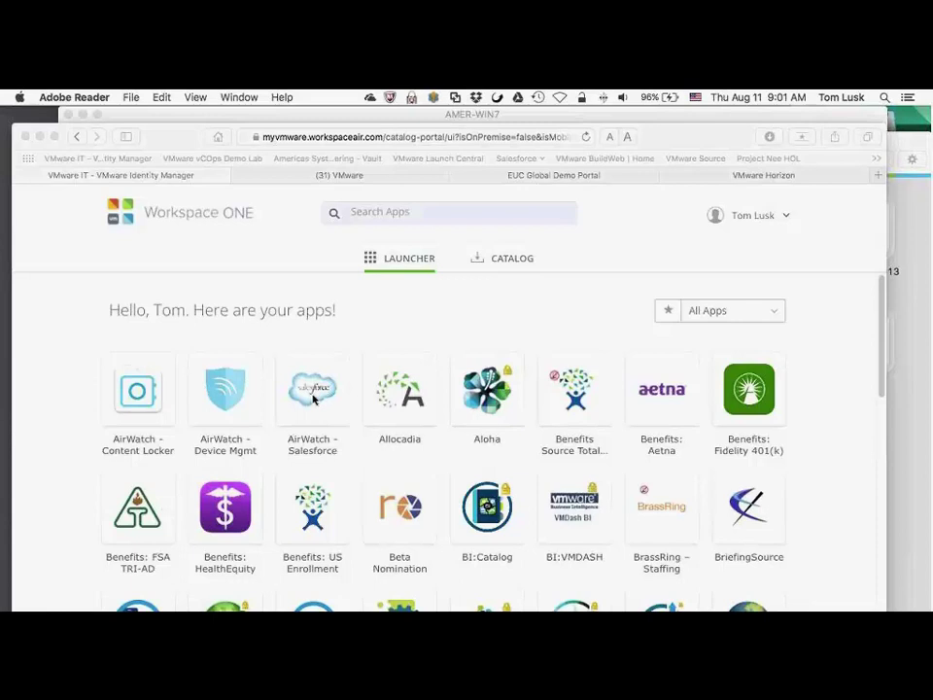
{"action": "scroll", "coordinate": [111, 475], "scroll_direction": "down", "scroll_amount": 1}
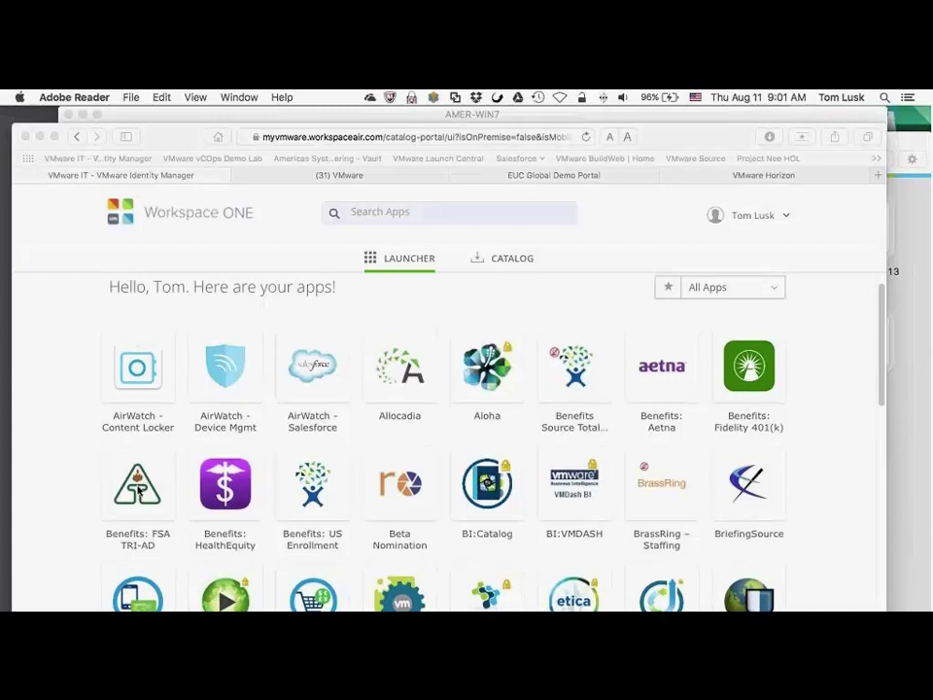
{"action": "scroll", "coordinate": [122, 358], "scroll_direction": "up", "scroll_amount": 2}
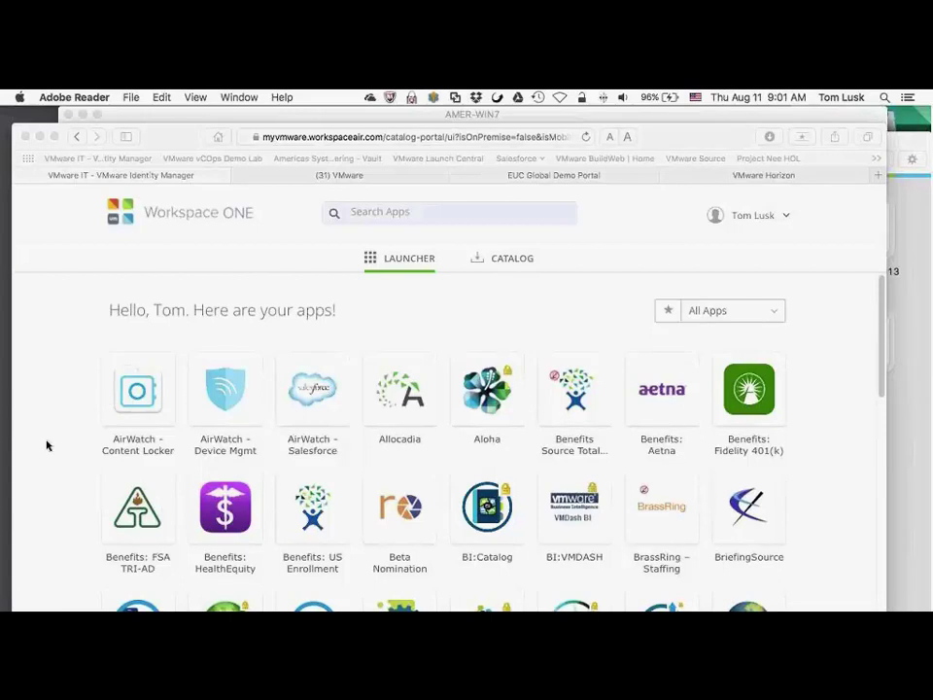
{"action": "scroll", "coordinate": [45, 444], "scroll_direction": "down", "scroll_amount": 3}
{"action": "scroll", "coordinate": [311, 523], "scroll_direction": "down", "scroll_amount": 2}
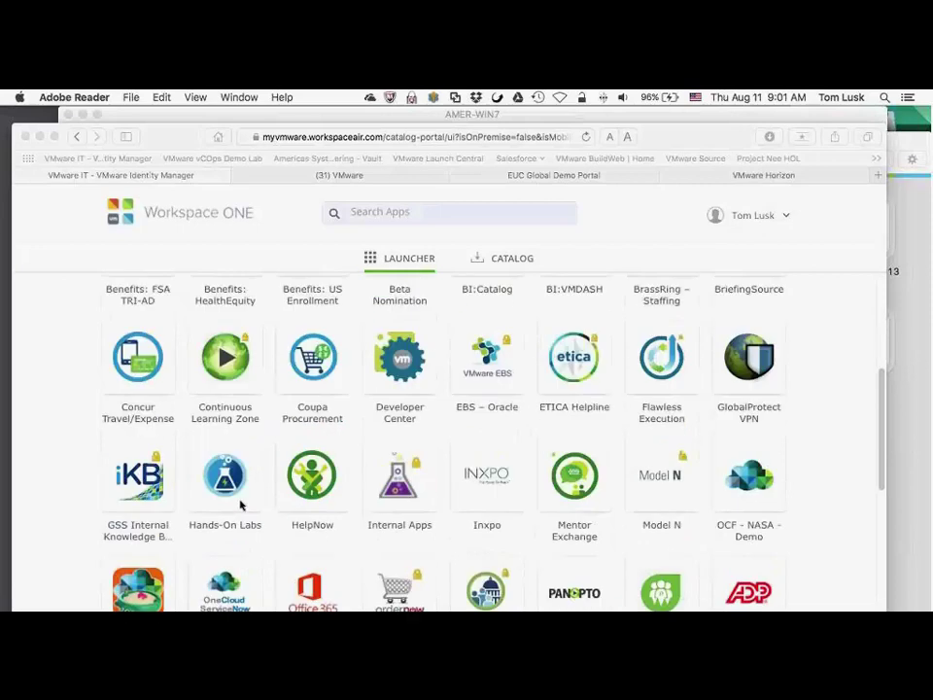
{"action": "scroll", "coordinate": [223, 494], "scroll_direction": "down", "scroll_amount": 2}
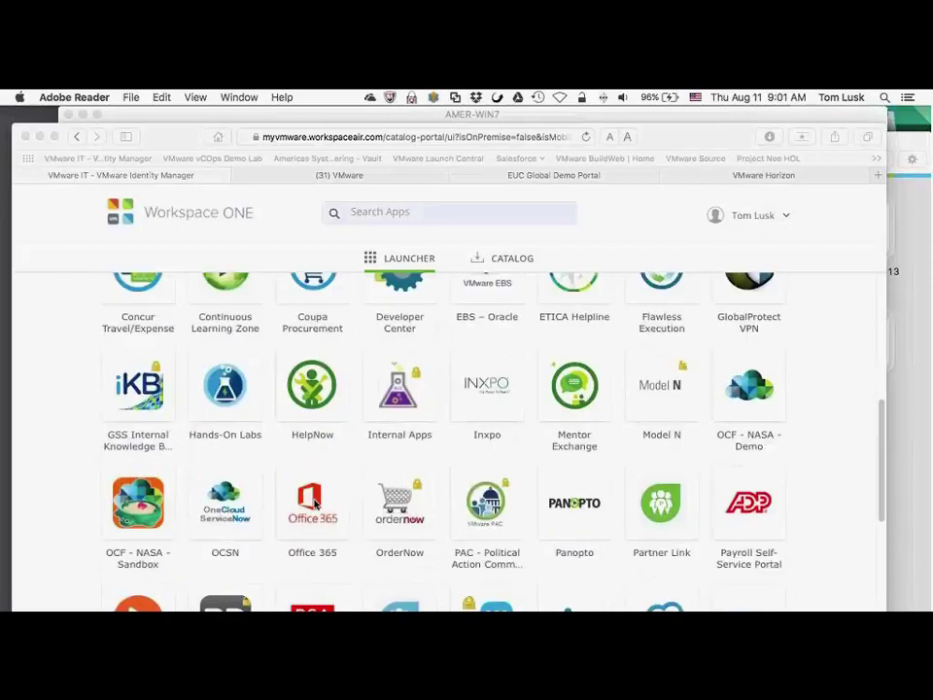
{"action": "scroll", "coordinate": [314, 504], "scroll_direction": "down", "scroll_amount": 1}
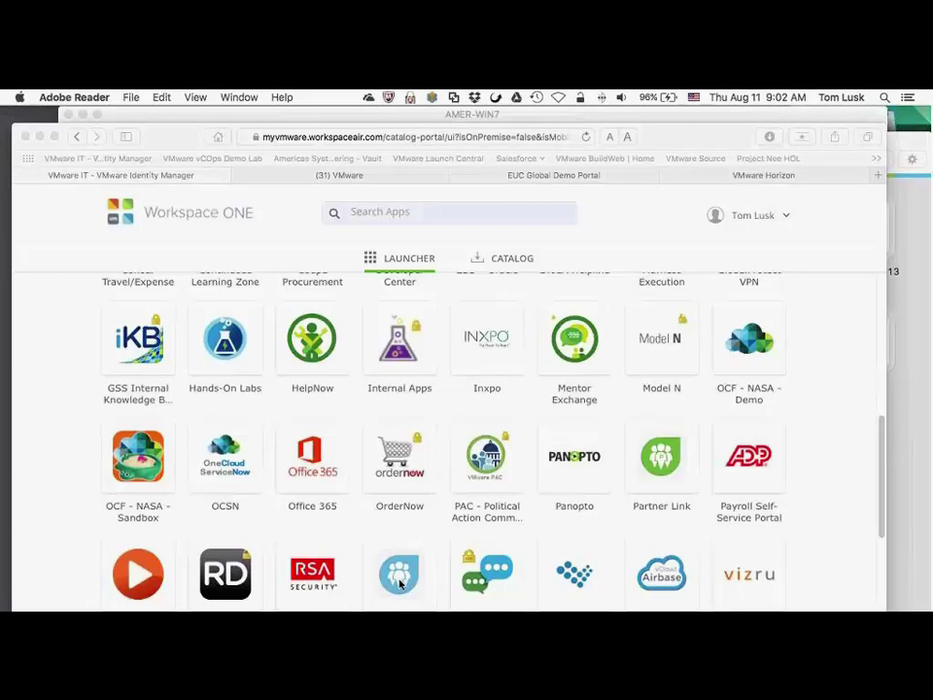
{"action": "scroll", "coordinate": [243, 481], "scroll_direction": "up", "scroll_amount": 10}
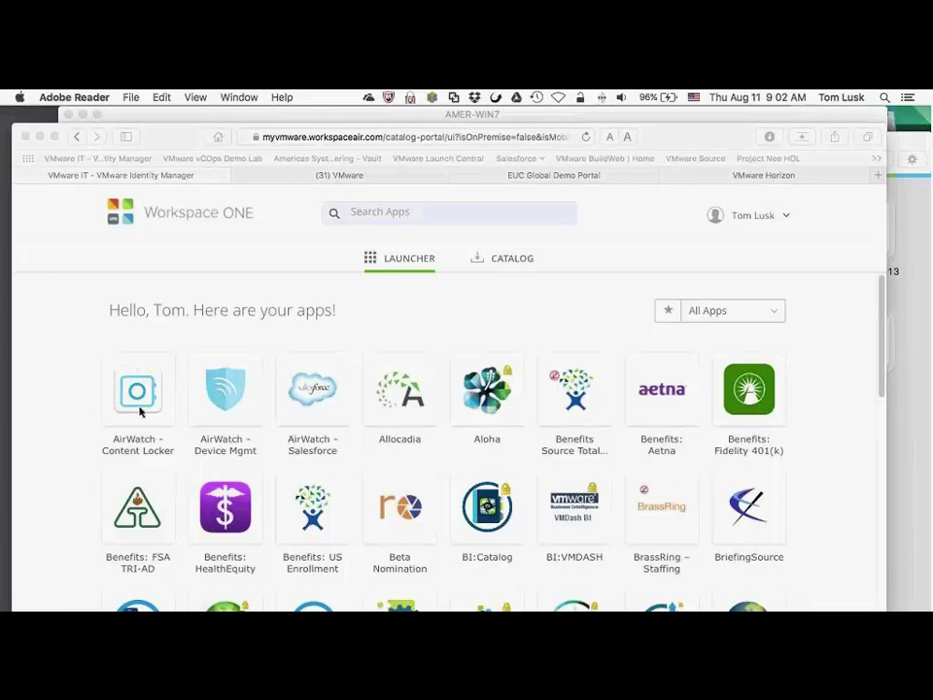
In Safari, show the Workspace ONE Catalog tab and scroll through its All Apps categories
{"action": "left_click", "coordinate": [214, 299]}
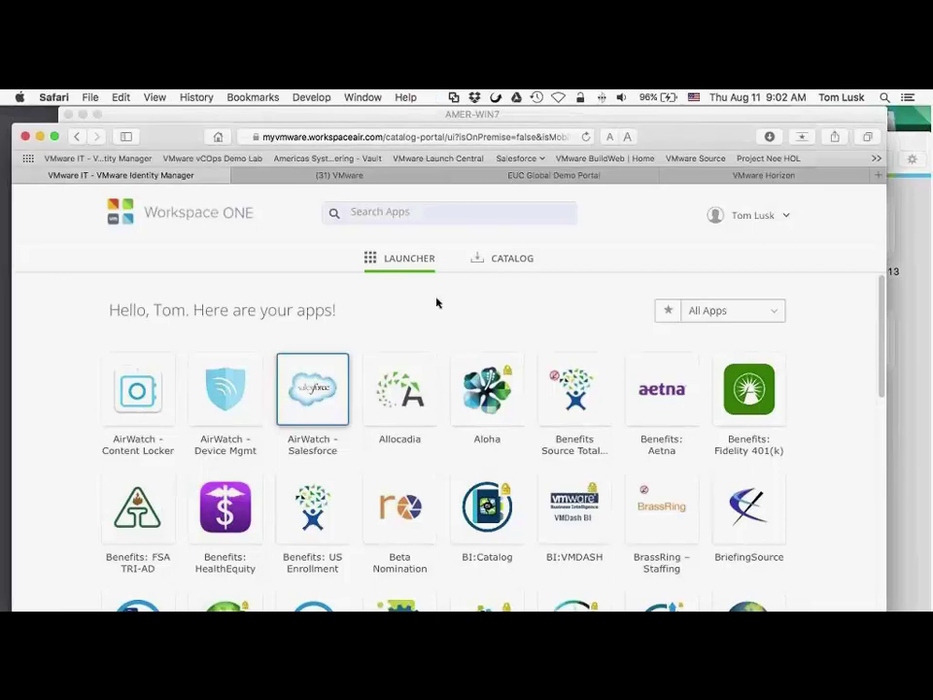
{"action": "left_click", "coordinate": [505, 263]}
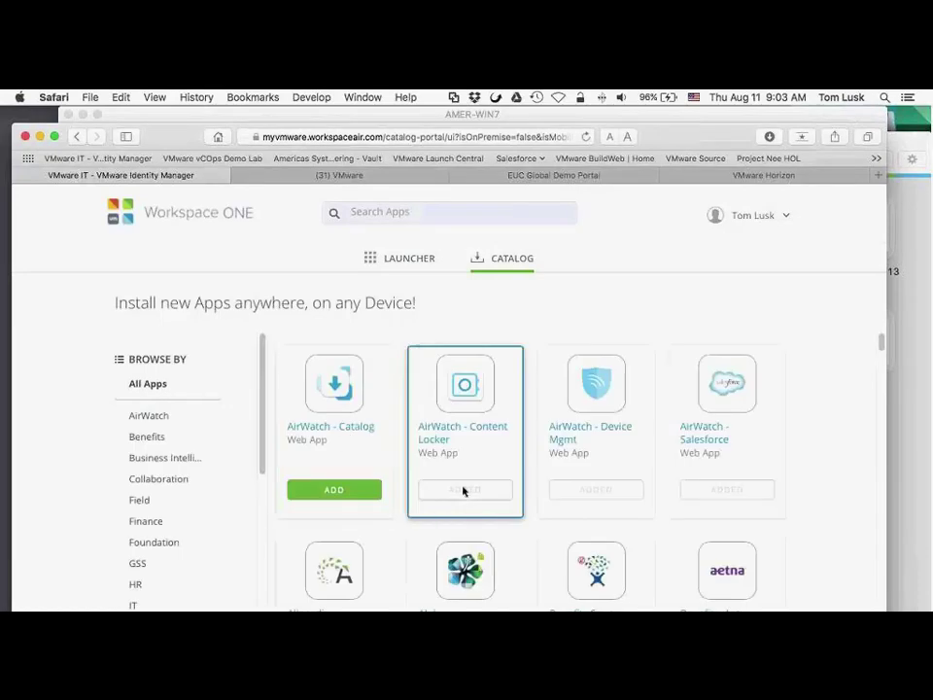
{"action": "scroll", "coordinate": [694, 533], "scroll_direction": "down", "scroll_amount": 1}
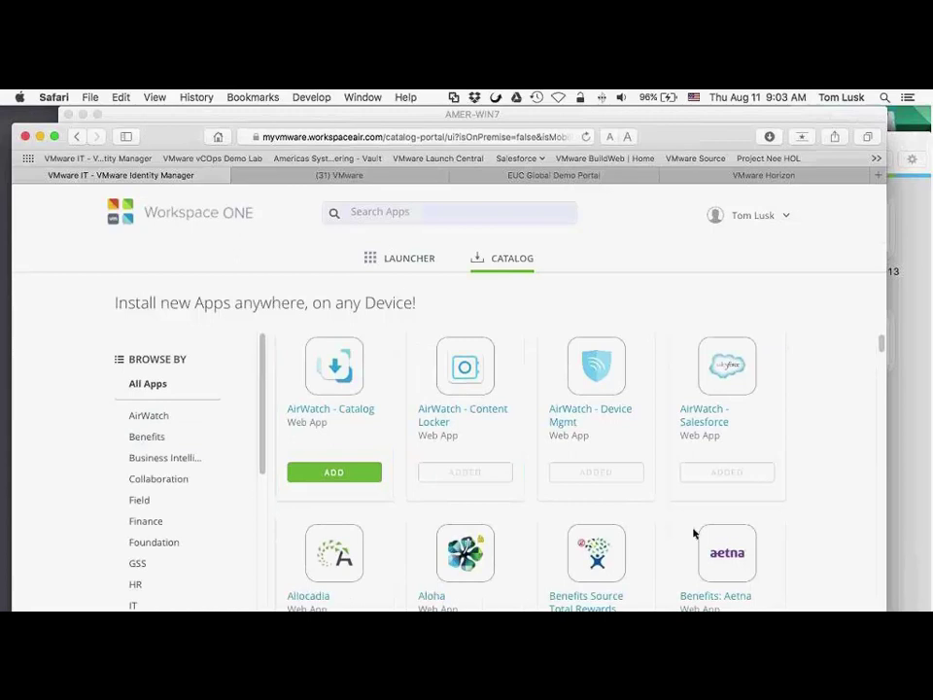
{"action": "scroll", "coordinate": [694, 532], "scroll_direction": "down", "scroll_amount": 3}
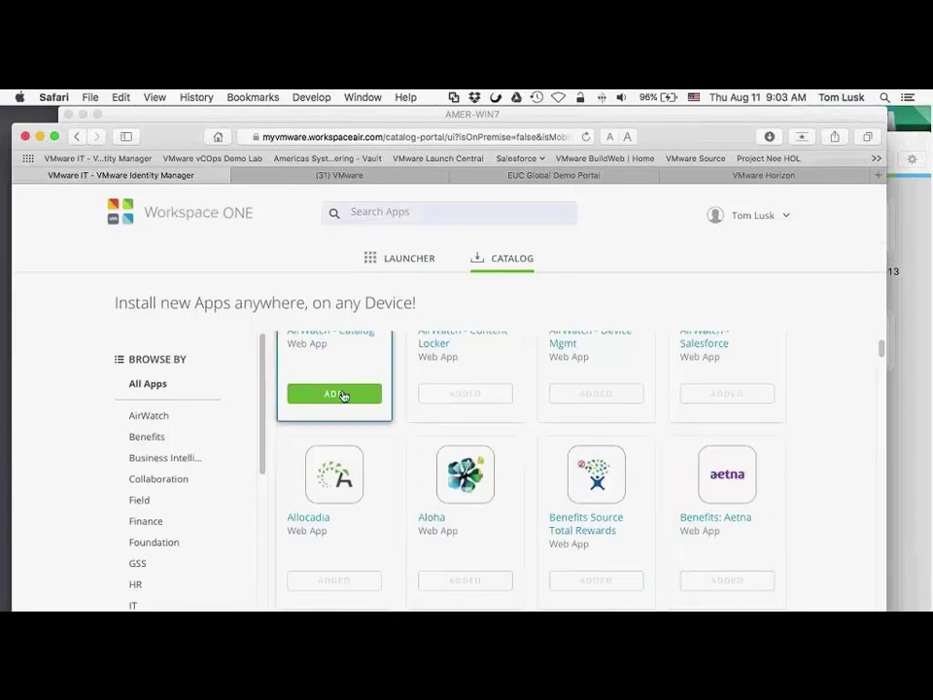
Go back to the Launcher and view, then close, the Allocadia app's details card
{"action": "left_click", "coordinate": [405, 262]}
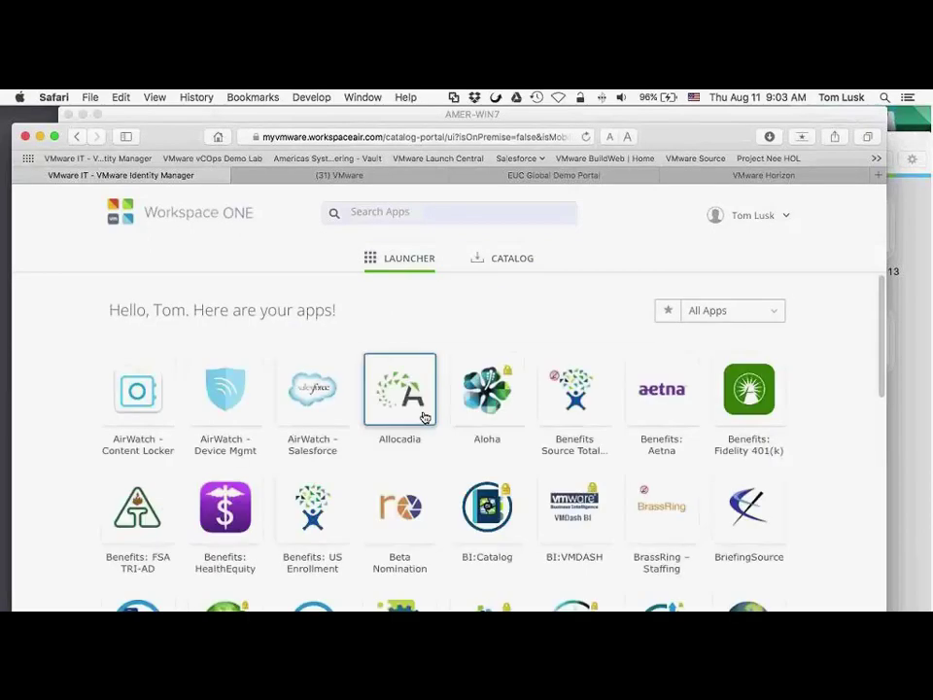
{"action": "left_click", "coordinate": [425, 418]}
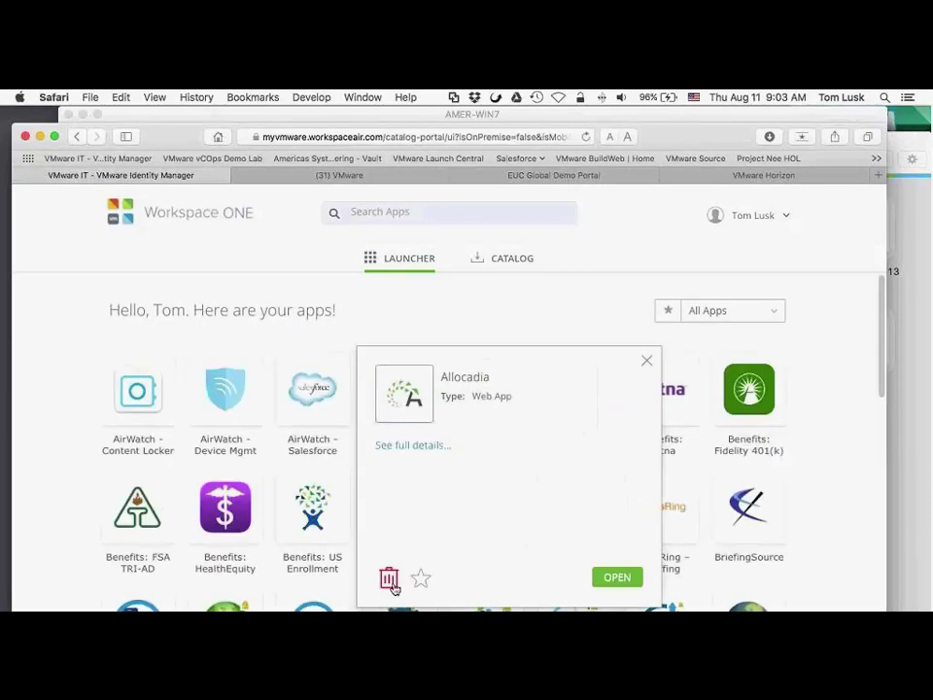
{"action": "left_click", "coordinate": [647, 361]}
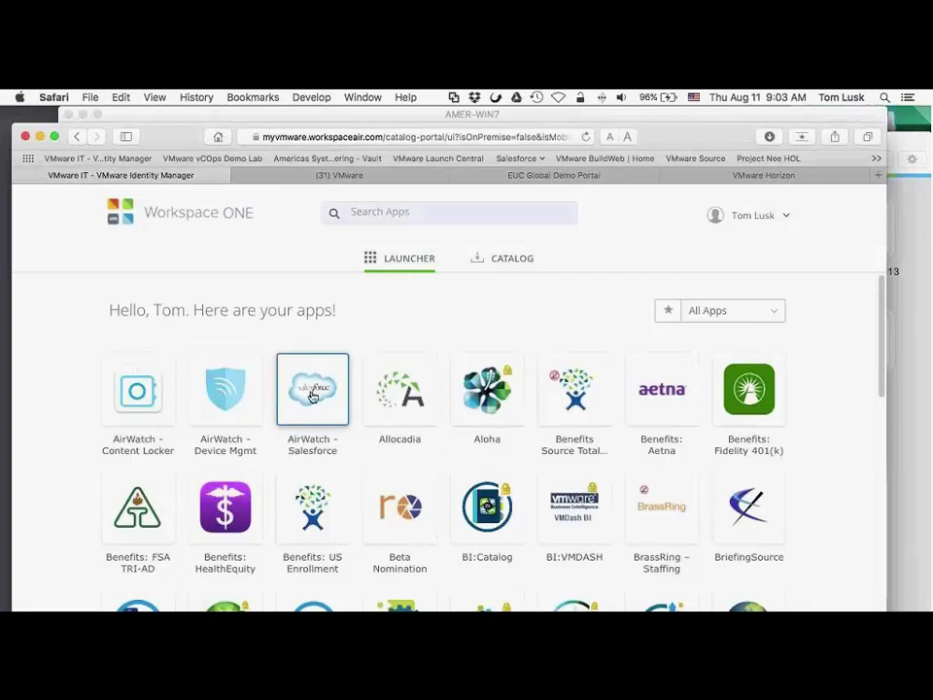
Scroll down the Launcher's assigned app grid and back up to AirWatch - Content Locker
{"action": "scroll", "coordinate": [259, 420], "scroll_direction": "down", "scroll_amount": 1}
{"action": "scroll", "coordinate": [260, 435], "scroll_direction": "down", "scroll_amount": 4}
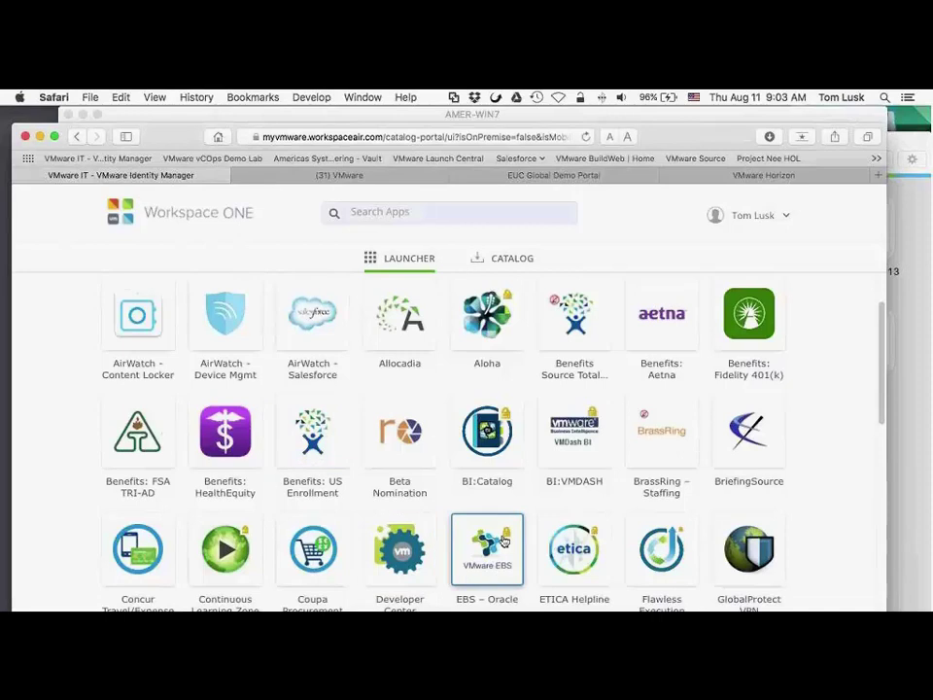
{"action": "scroll", "coordinate": [489, 540], "scroll_direction": "down", "scroll_amount": 5}
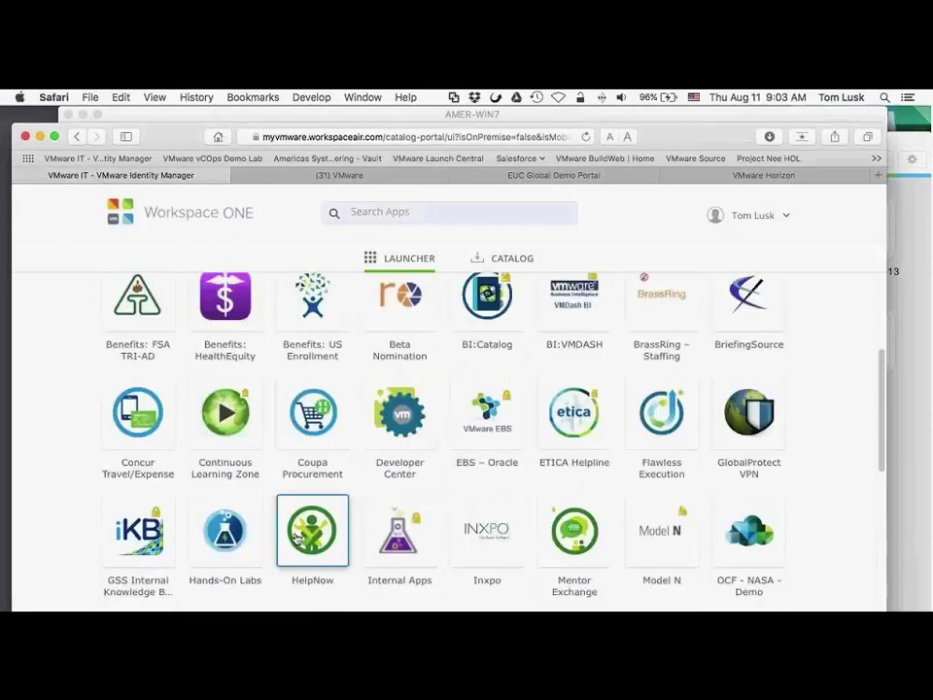
{"action": "scroll", "coordinate": [299, 530], "scroll_direction": "down", "scroll_amount": 3}
{"action": "scroll", "coordinate": [295, 544], "scroll_direction": "down", "scroll_amount": 2}
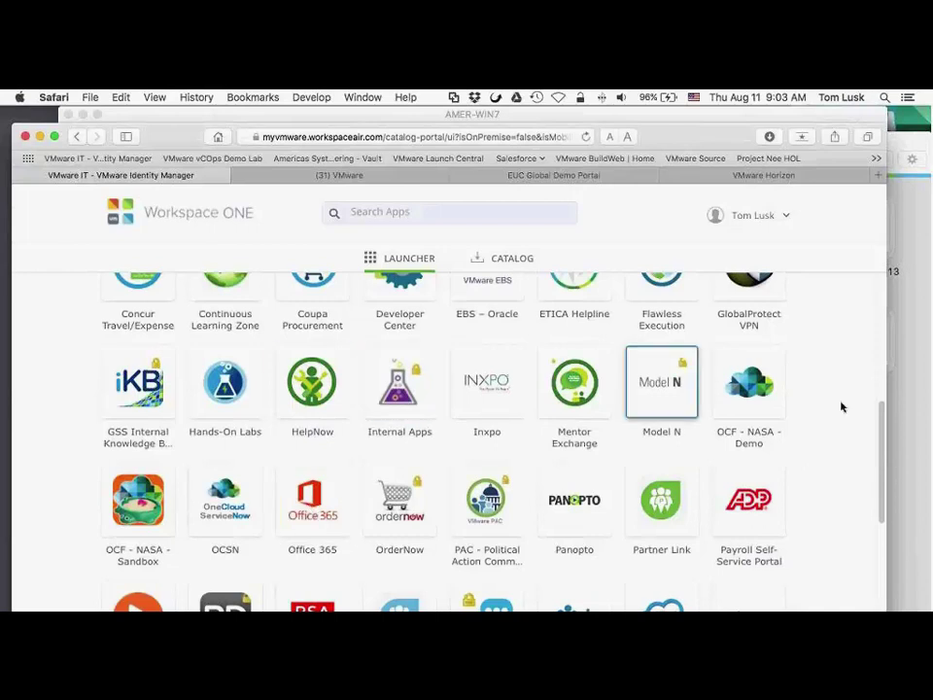
{"action": "scroll", "coordinate": [816, 408], "scroll_direction": "up", "scroll_amount": 3}
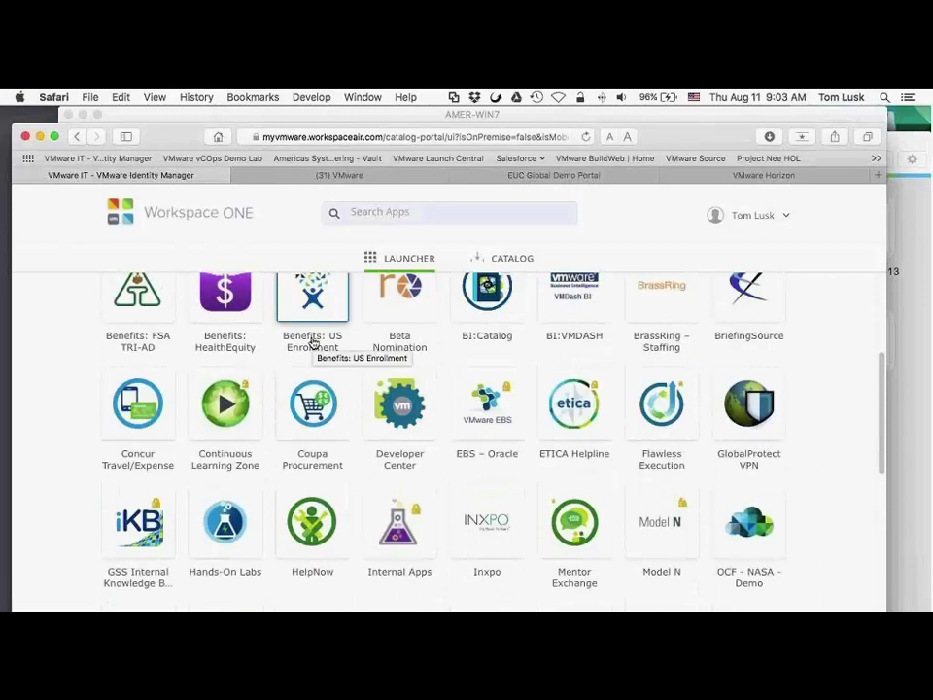
{"action": "scroll", "coordinate": [149, 264], "scroll_direction": "up", "scroll_amount": 3}
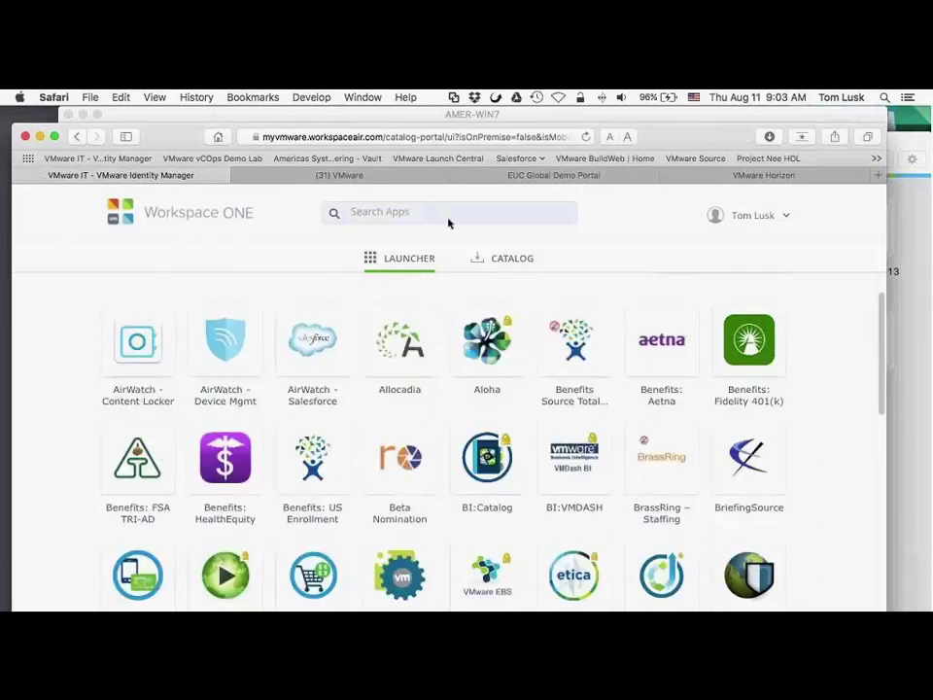
Show the EUC Global Demo Portal tab with 50 invitations and Horizon Desktop Activity
{"action": "left_click", "coordinate": [551, 178]}
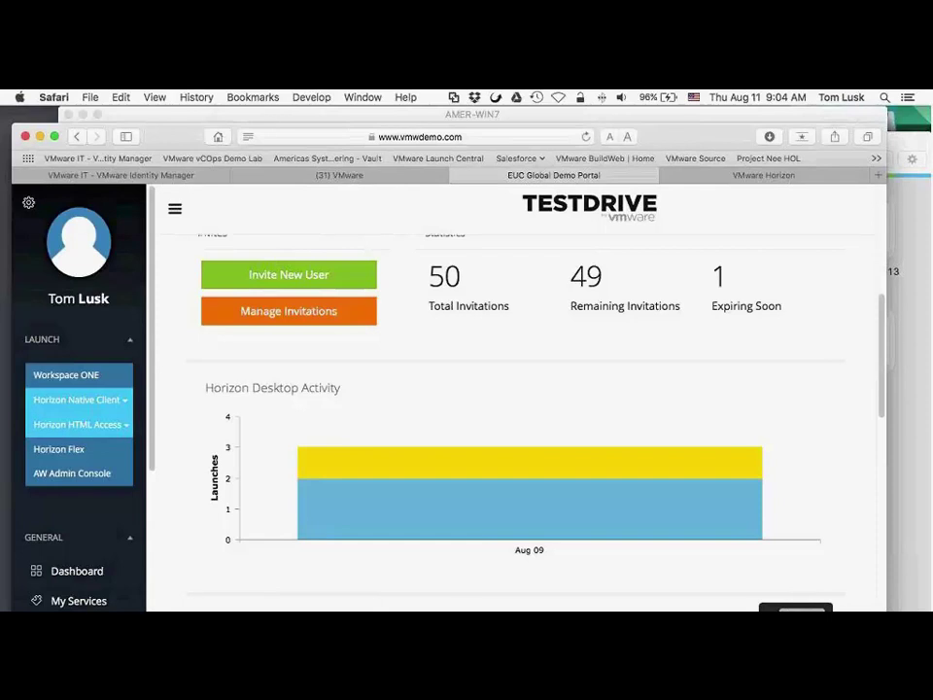
Switch to the VMware Horizon tab and bring the AMER-WIN7 Horizon Client window forward
{"action": "left_click", "coordinate": [727, 178]}
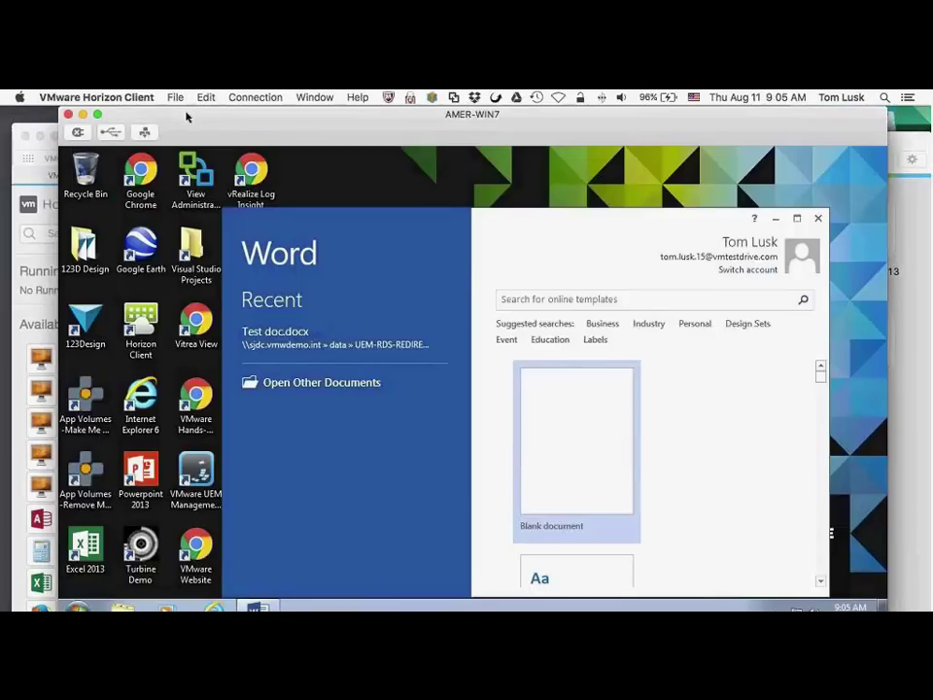
{"action": "left_click", "coordinate": [188, 115]}
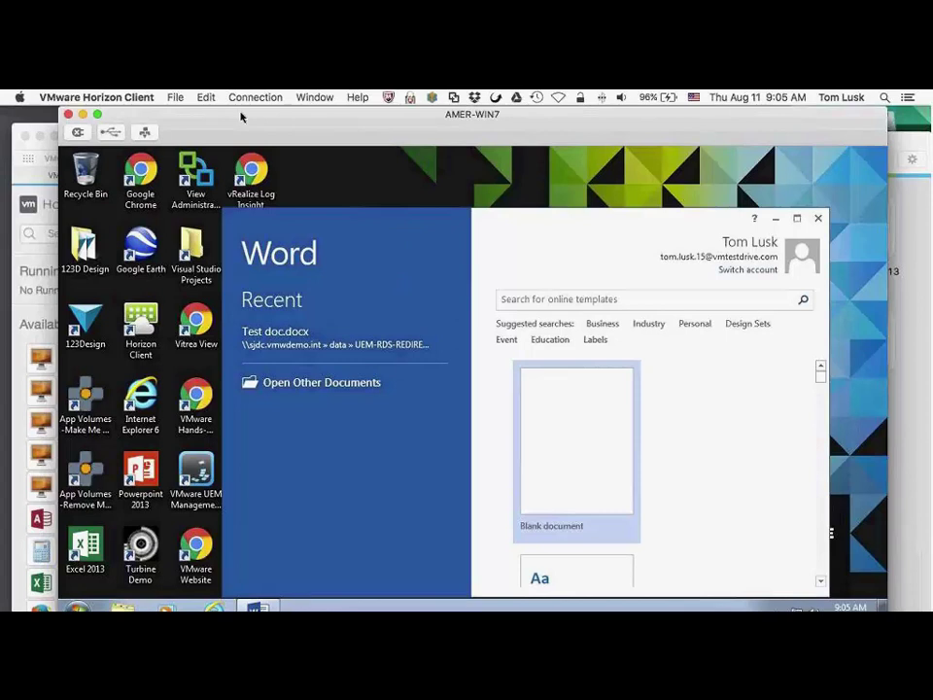
Open Test doc.docx from Recent, add 'TGTT 8/11/16' on a new line, and save
{"action": "left_click", "coordinate": [287, 342]}
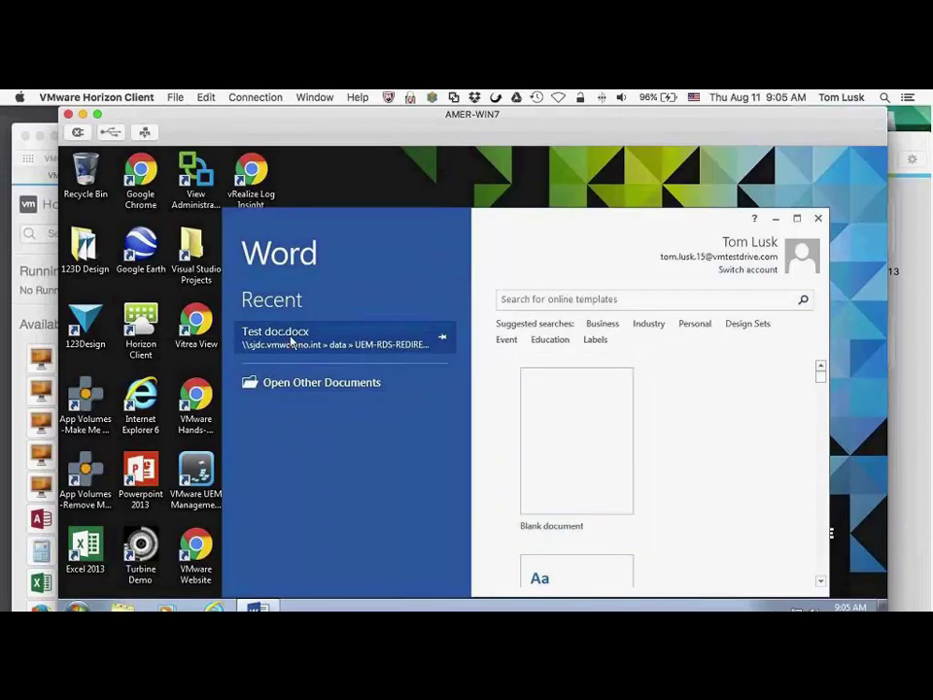
{"action": "left_click", "coordinate": [330, 406]}
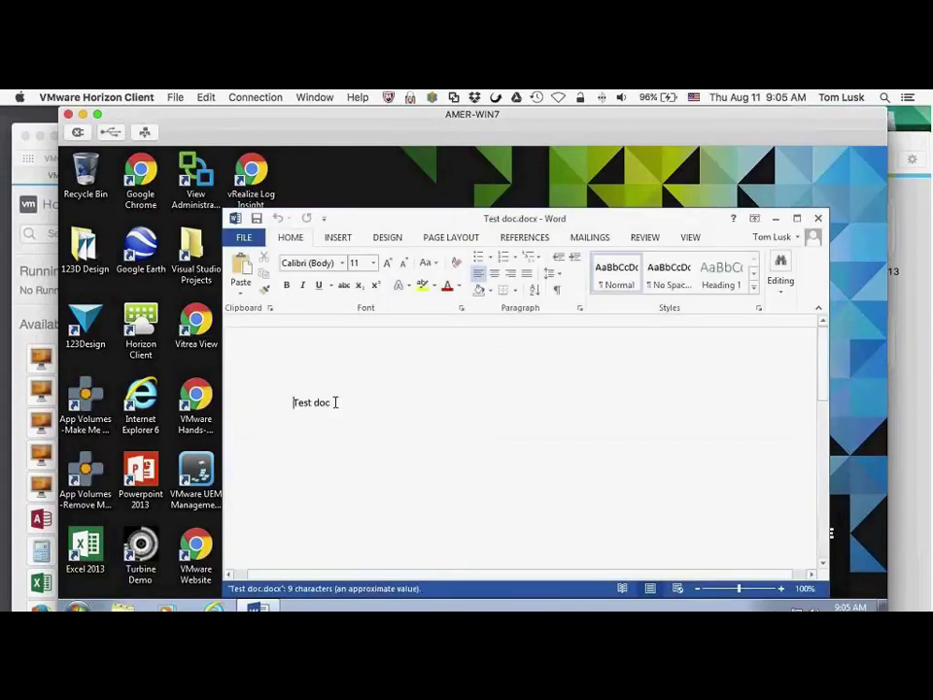
{"action": "key", "text": "Return"}
{"action": "type", "text": "TGTT "}
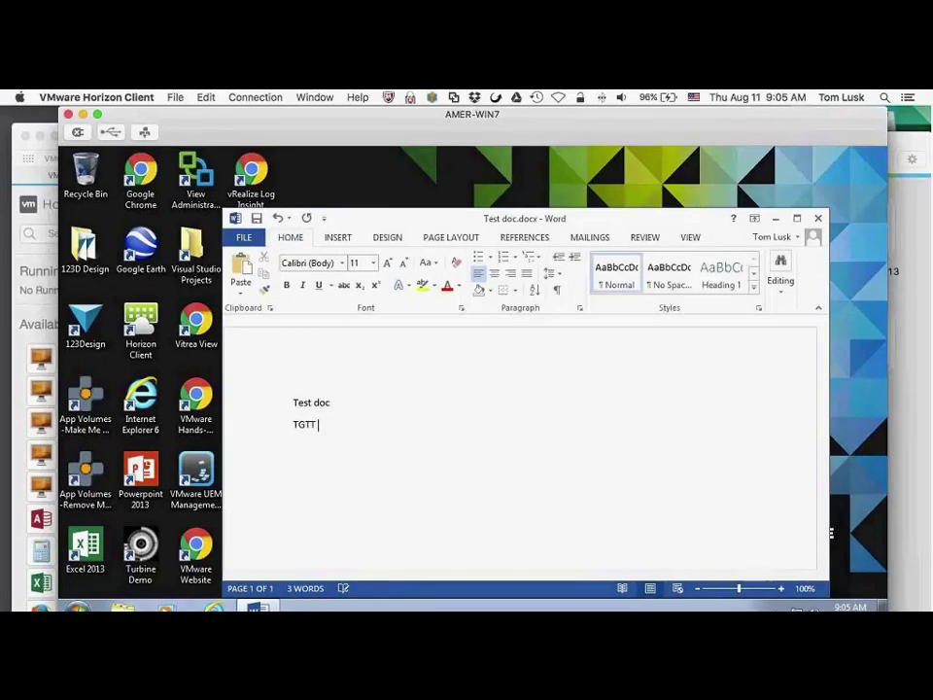
{"action": "type", "text": "8/11/16"}
{"action": "left_click", "coordinate": [243, 239]}
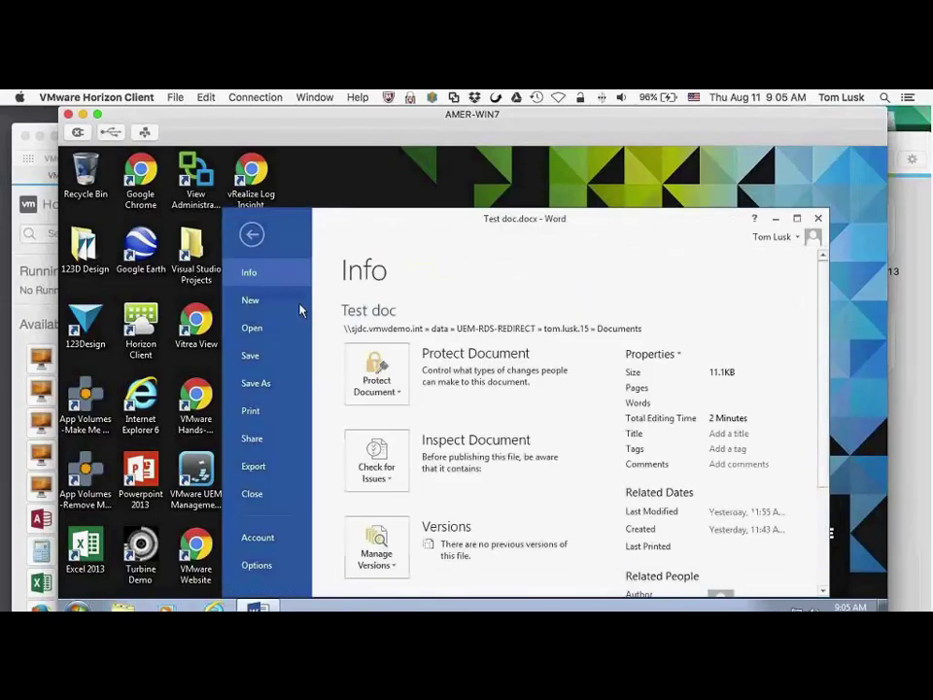
{"action": "left_click", "coordinate": [249, 357]}
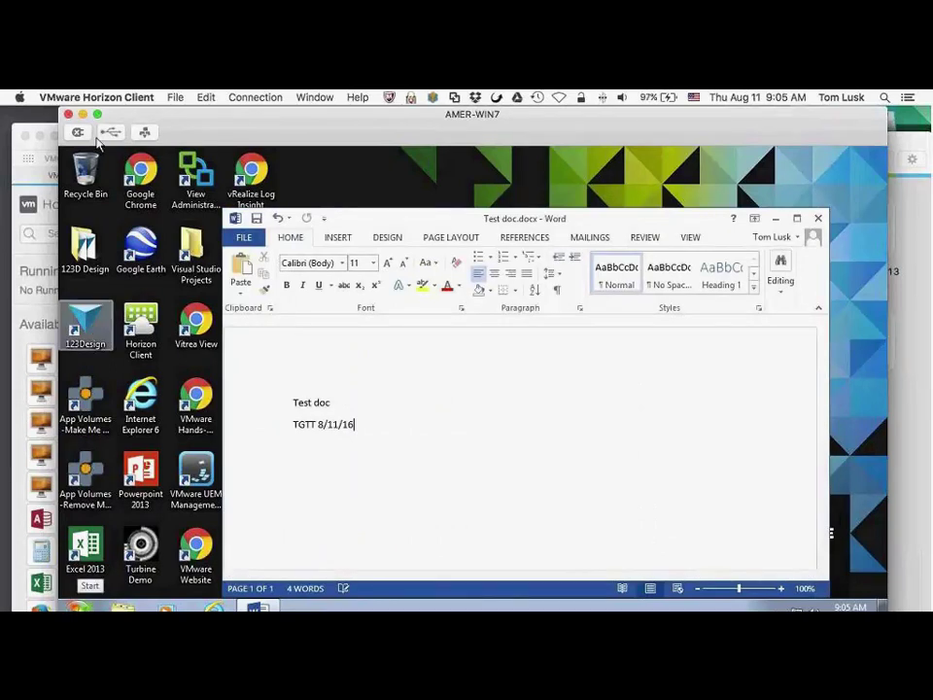
Minimize the AMER-WIN7 desktop window and launch the AMER-Word 2013 published app
{"action": "left_click", "coordinate": [83, 114]}
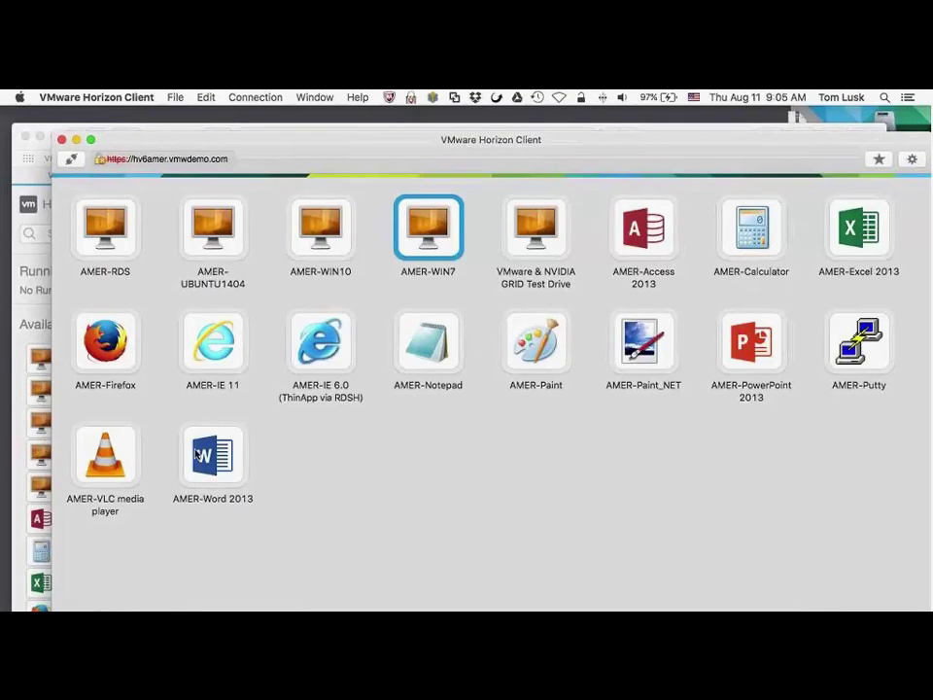
{"action": "double_click", "coordinate": [212, 457]}
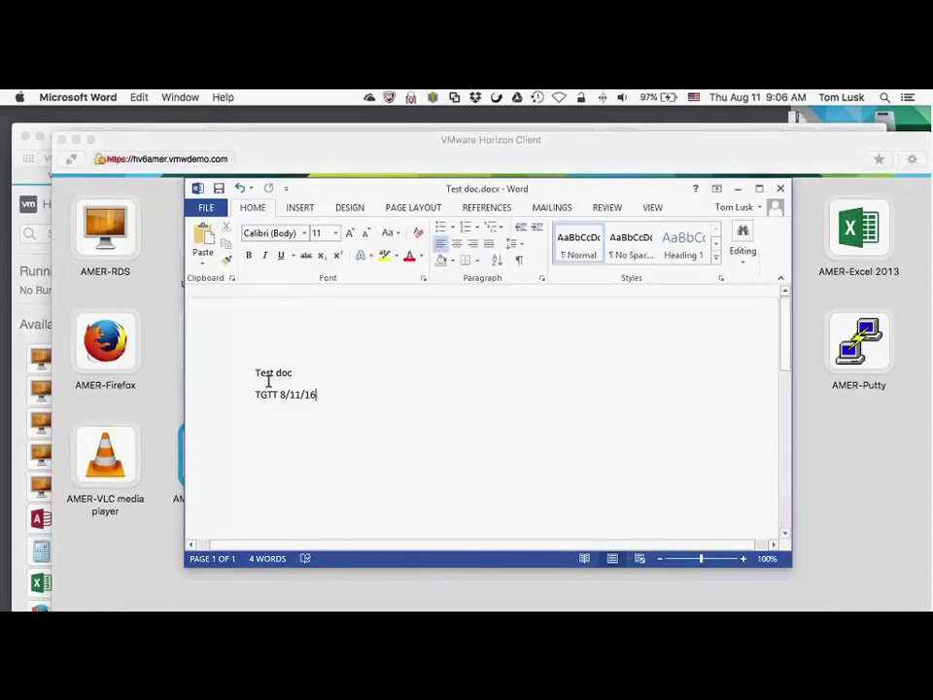
Select both document lines to check them, then minimize Word and bring Horizon Client forward
{"action": "left_click_drag", "start_coordinate": [269, 381], "coordinate": [329, 405]}
{"action": "left_click", "coordinate": [328, 396]}
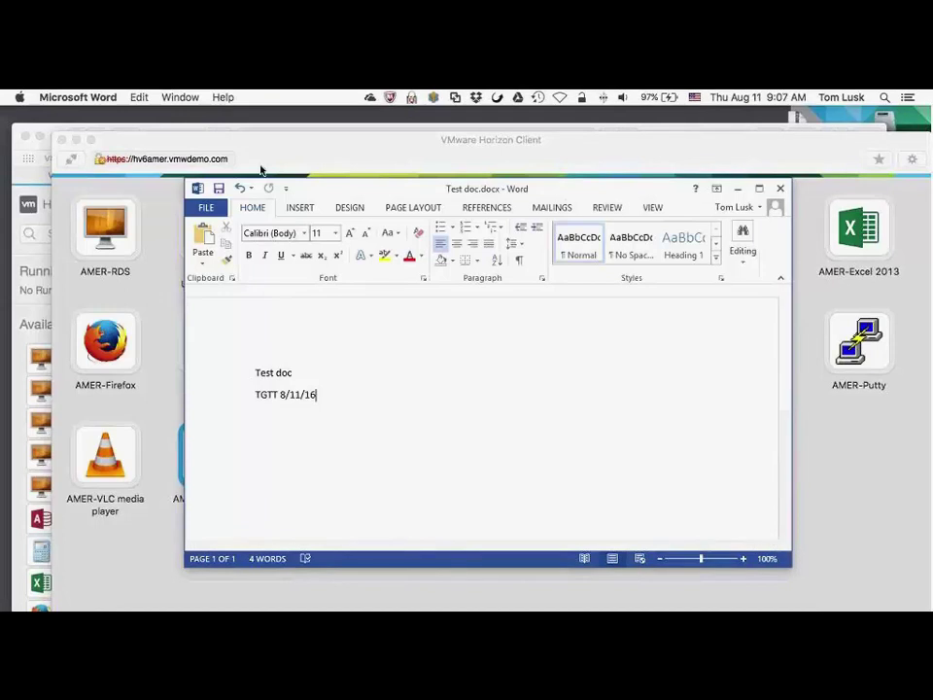
{"action": "left_click", "coordinate": [739, 190]}
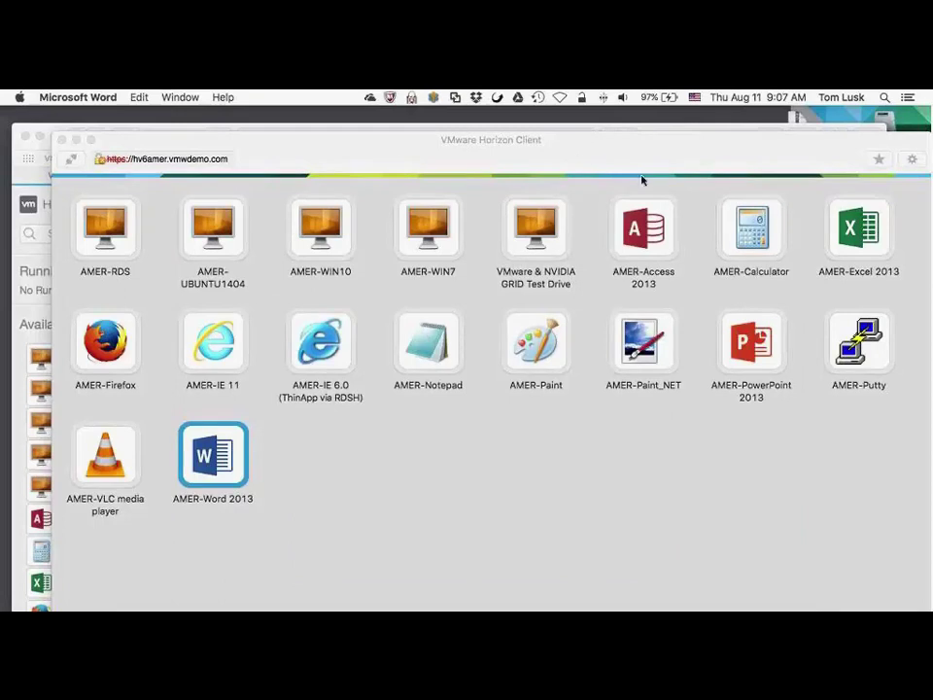
{"action": "left_click_drag", "start_coordinate": [576, 160], "coordinate": [567, 161]}
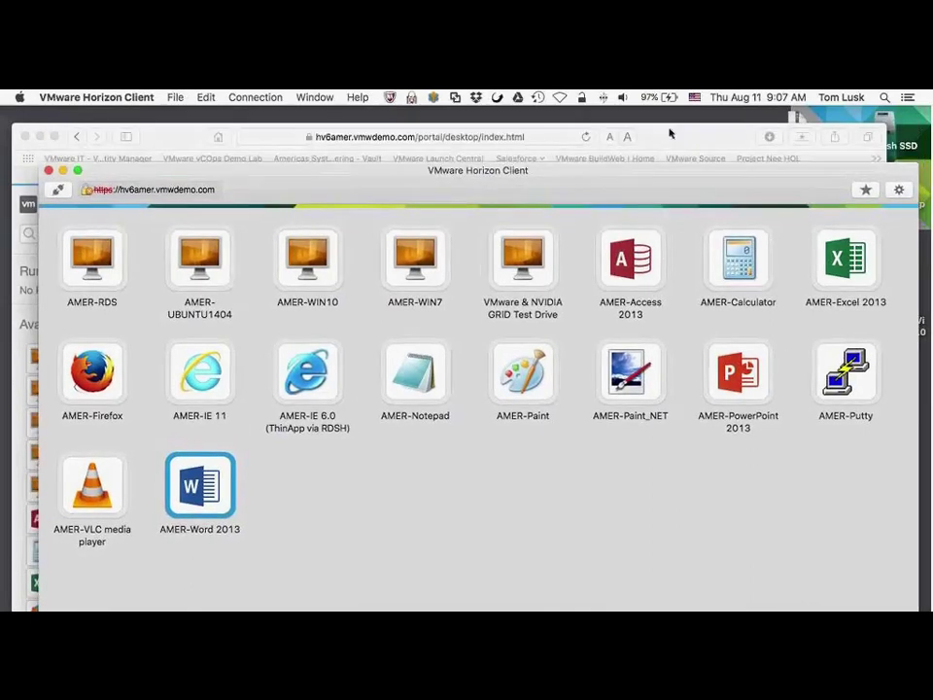
Go back to the Horizon web app grid, launch AMER-Word 2013, then view the TestDrive portal
{"action": "left_click", "coordinate": [669, 133]}
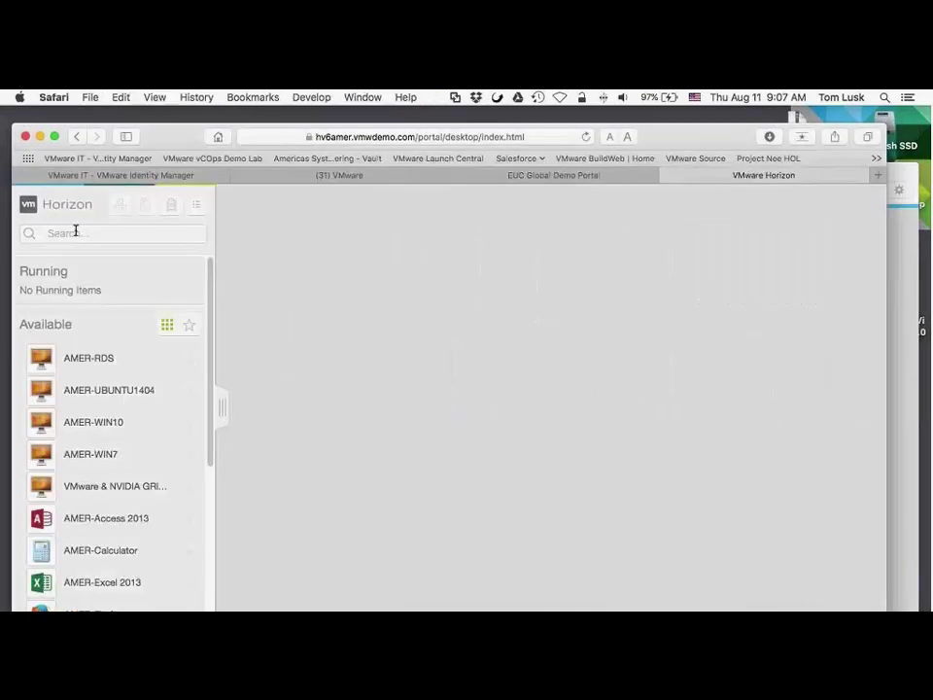
{"action": "left_click", "coordinate": [82, 136]}
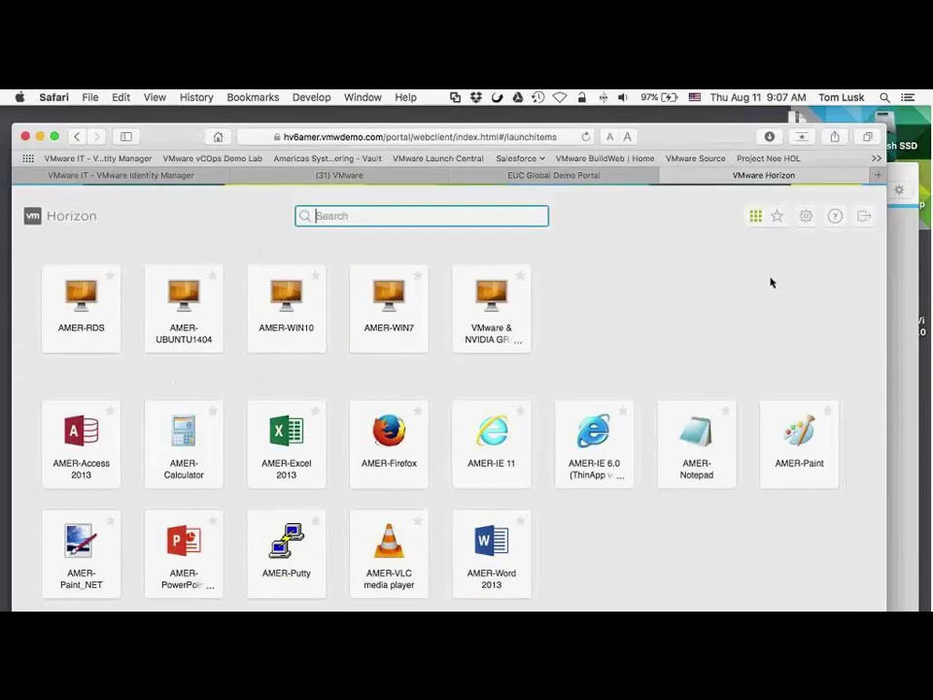
{"action": "left_click", "coordinate": [498, 559]}
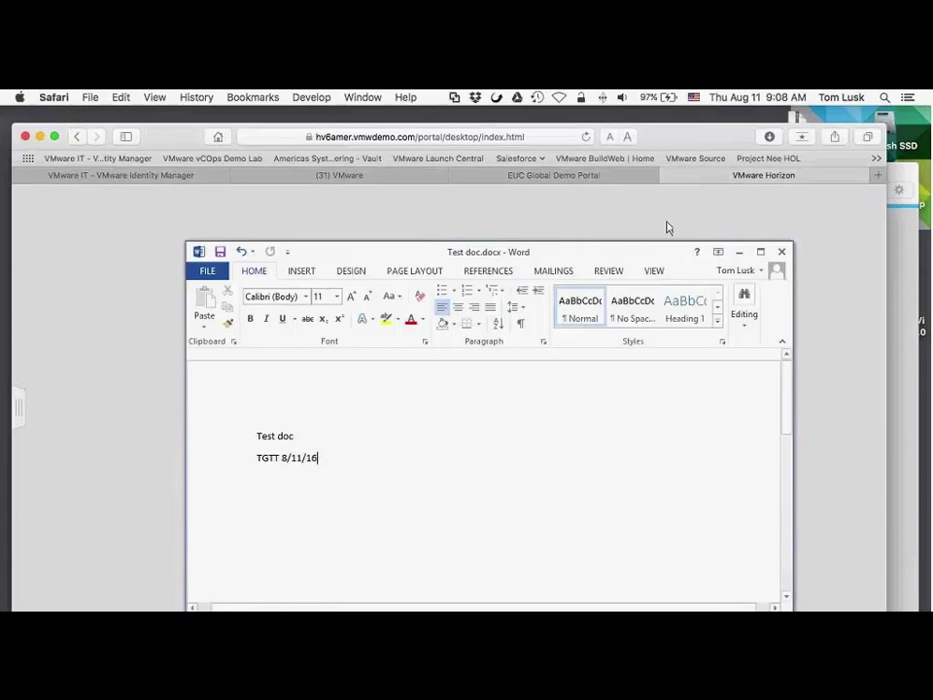
{"action": "left_click", "coordinate": [630, 176]}
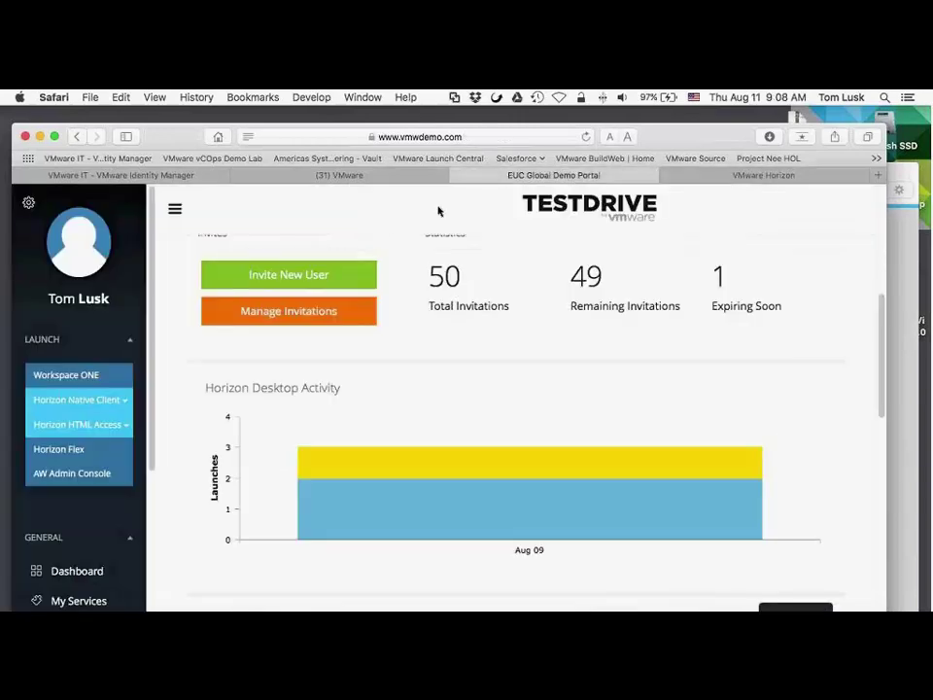
Return to the VMware Horizon tab and close the browser-based Word document
{"action": "left_click", "coordinate": [700, 176]}
{"action": "left_click", "coordinate": [782, 251]}
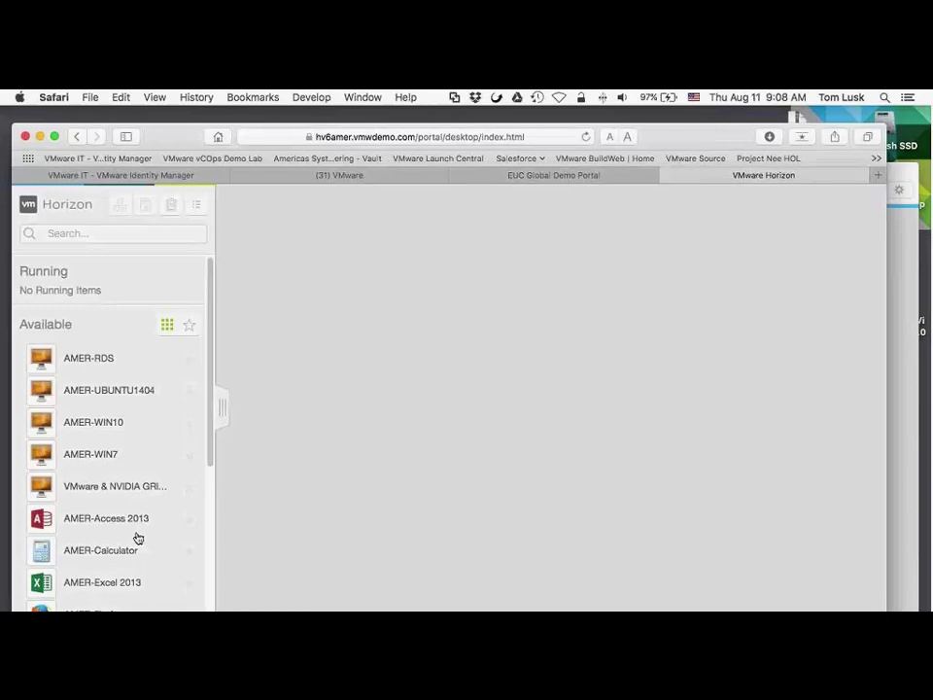
Scroll the Horizon desktops and apps list, then switch to Workspace ONE and scroll its Launcher
{"action": "scroll", "coordinate": [137, 538], "scroll_direction": "down", "scroll_amount": 2}
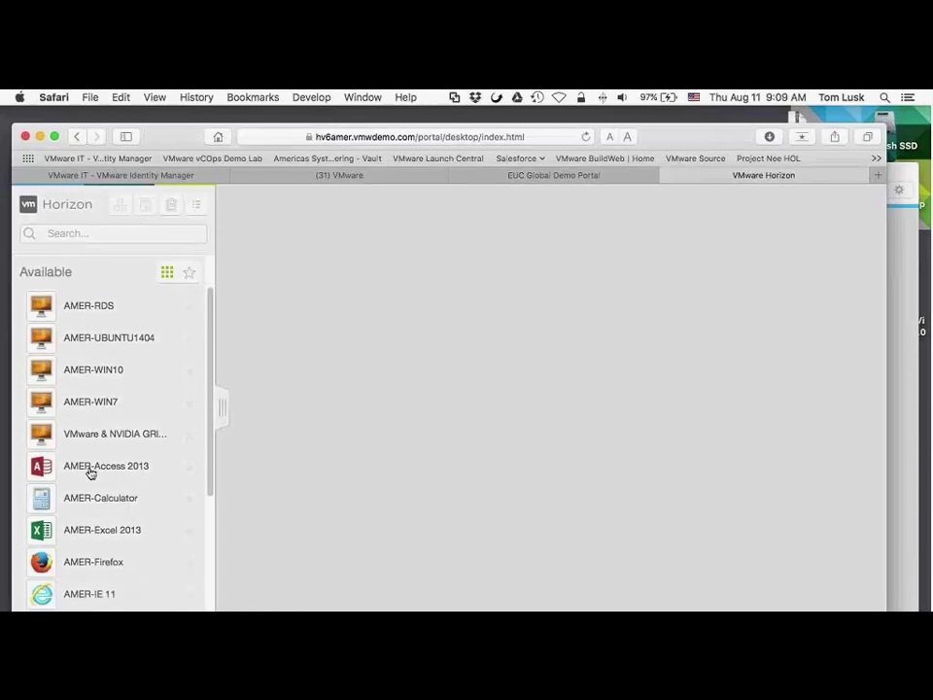
{"action": "scroll", "coordinate": [111, 471], "scroll_direction": "down", "scroll_amount": 1}
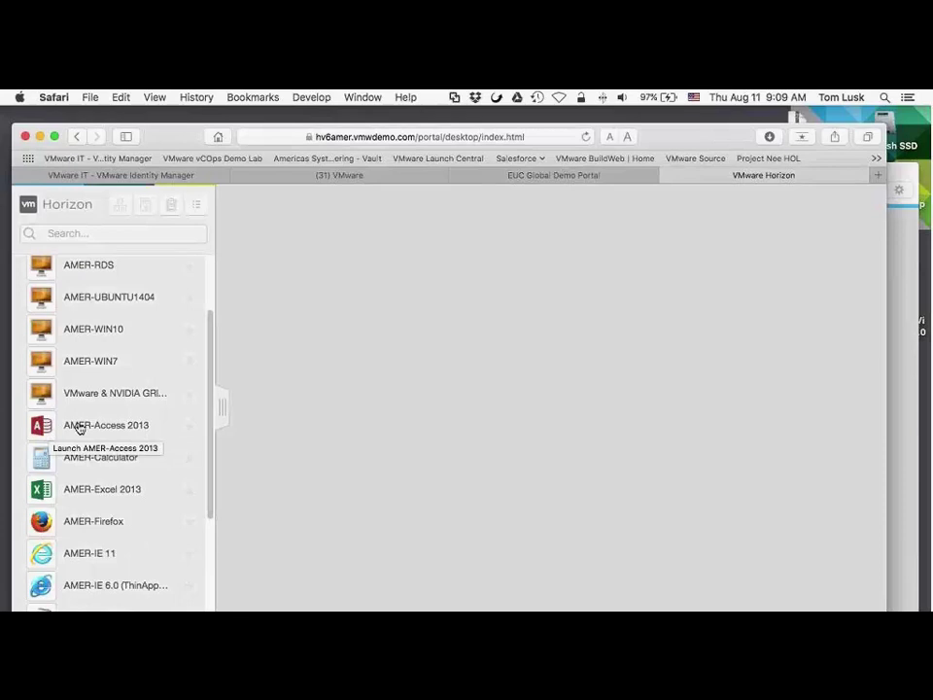
{"action": "scroll", "coordinate": [94, 583], "scroll_direction": "down", "scroll_amount": 3}
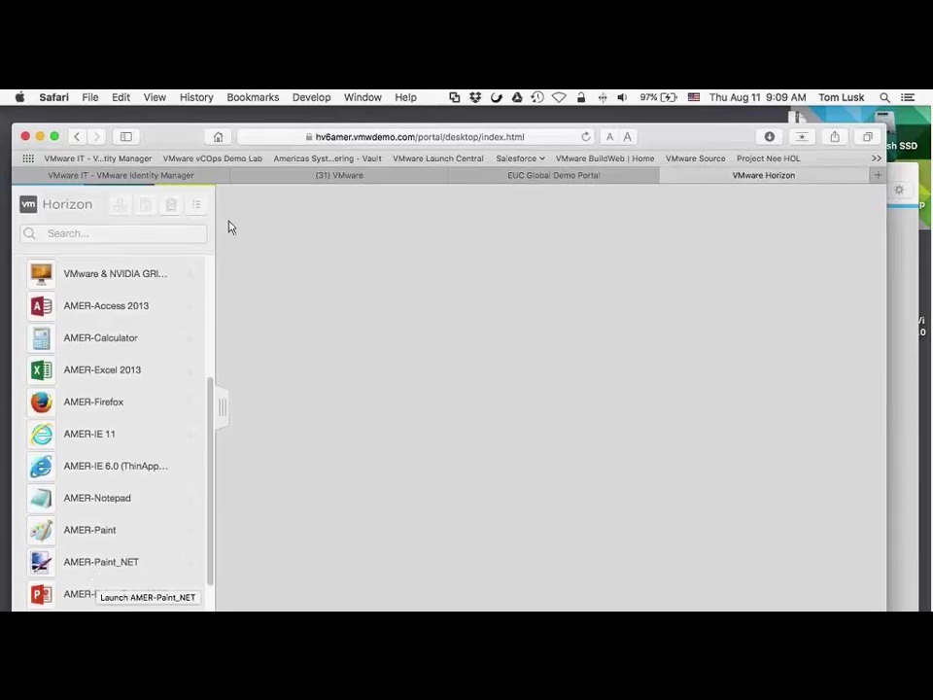
{"action": "left_click", "coordinate": [171, 174]}
{"action": "scroll", "coordinate": [312, 472], "scroll_direction": "down", "scroll_amount": 6}
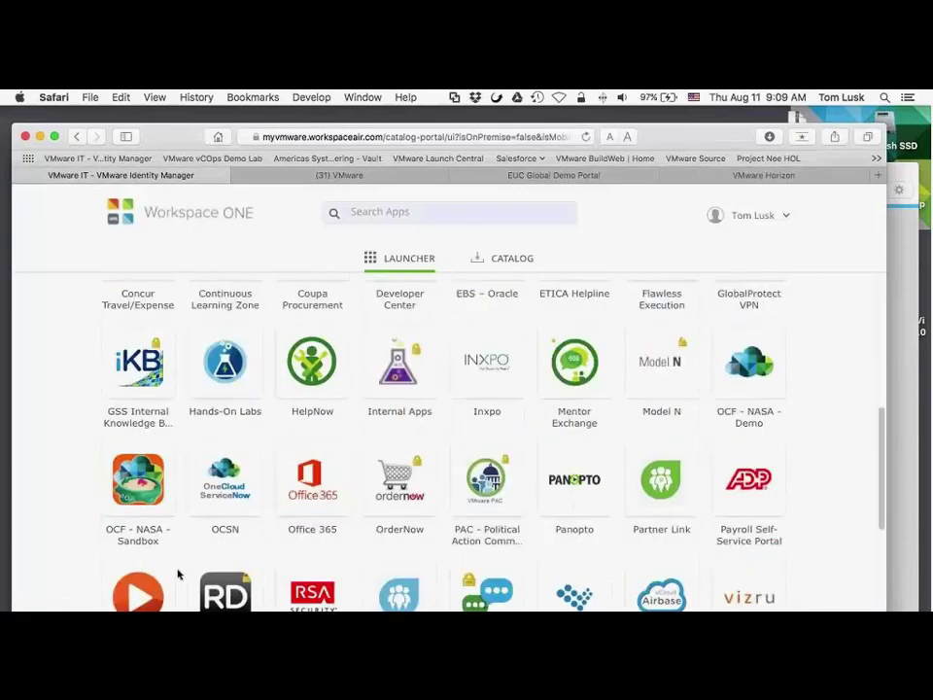
{"action": "scroll", "coordinate": [146, 554], "scroll_direction": "down", "scroll_amount": 2}
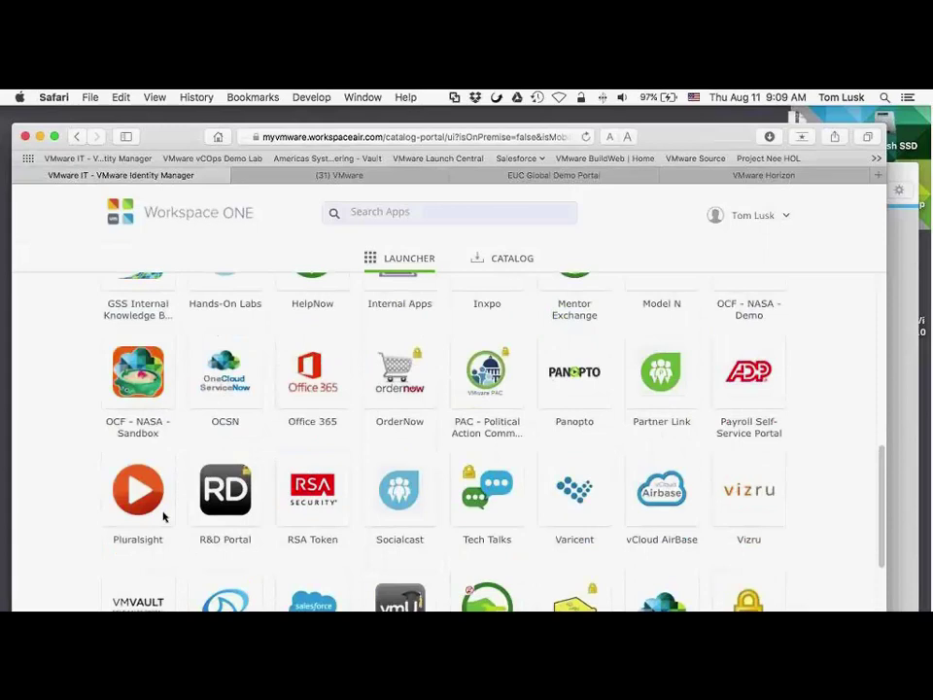